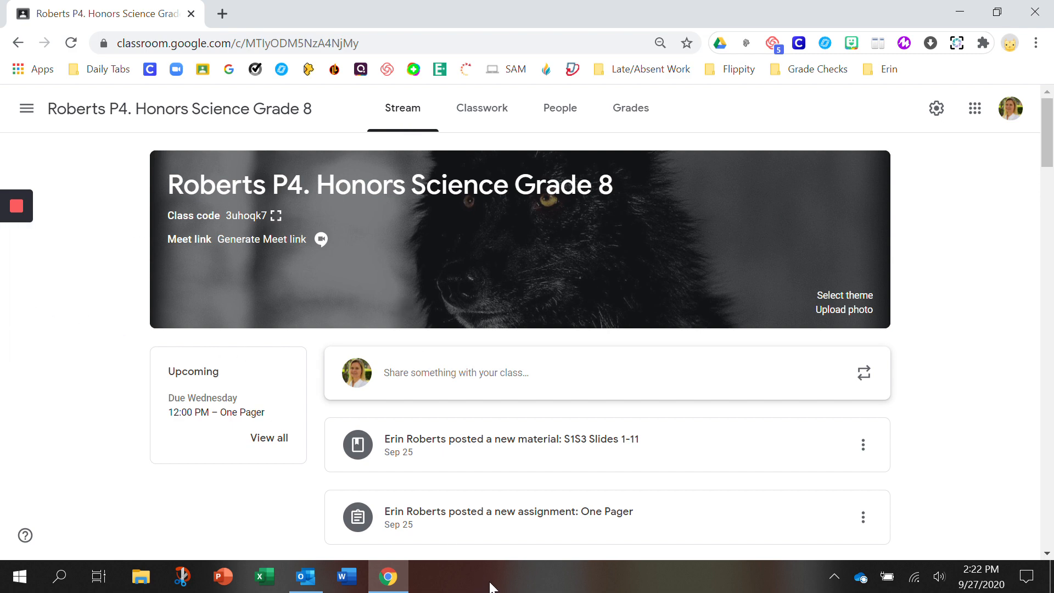
Look through the assignments and materials posted in the class stream
scroll(520, 452, down, 5)
scroll(520, 452, down, 8)
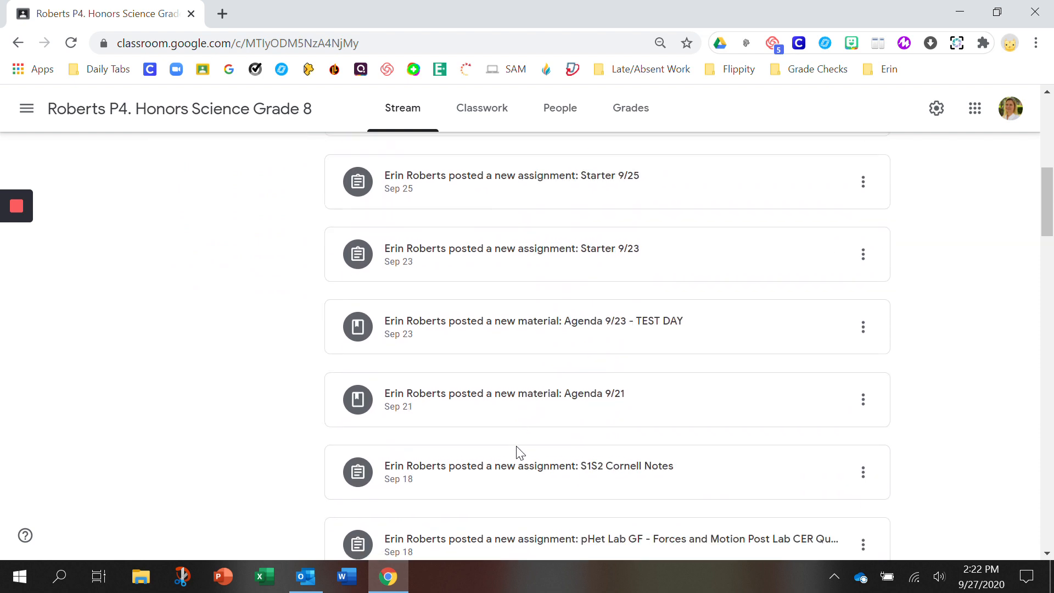
scroll(512, 440, down, 2)
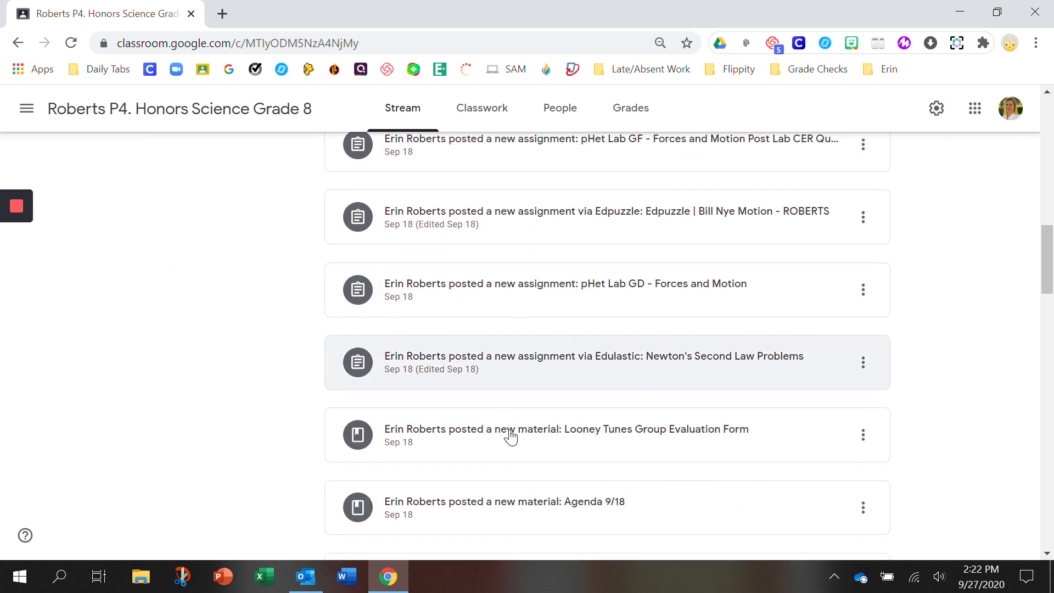
scroll(511, 438, up, 2)
scroll(511, 438, up, 15)
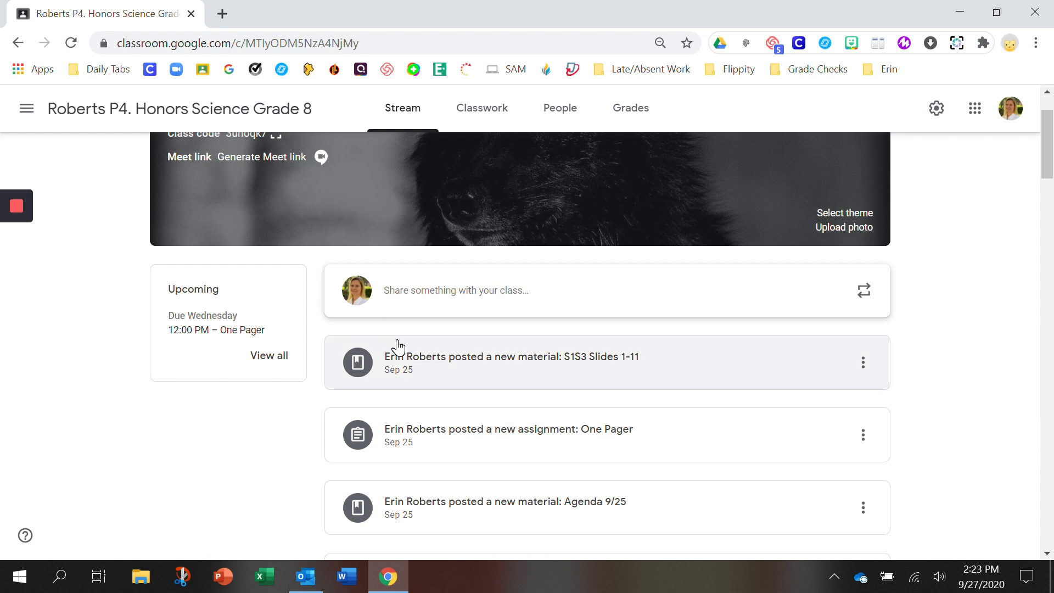
Go to the class's Classwork page, view the details of Agenda 9/25 and collapse it again
click(496, 122)
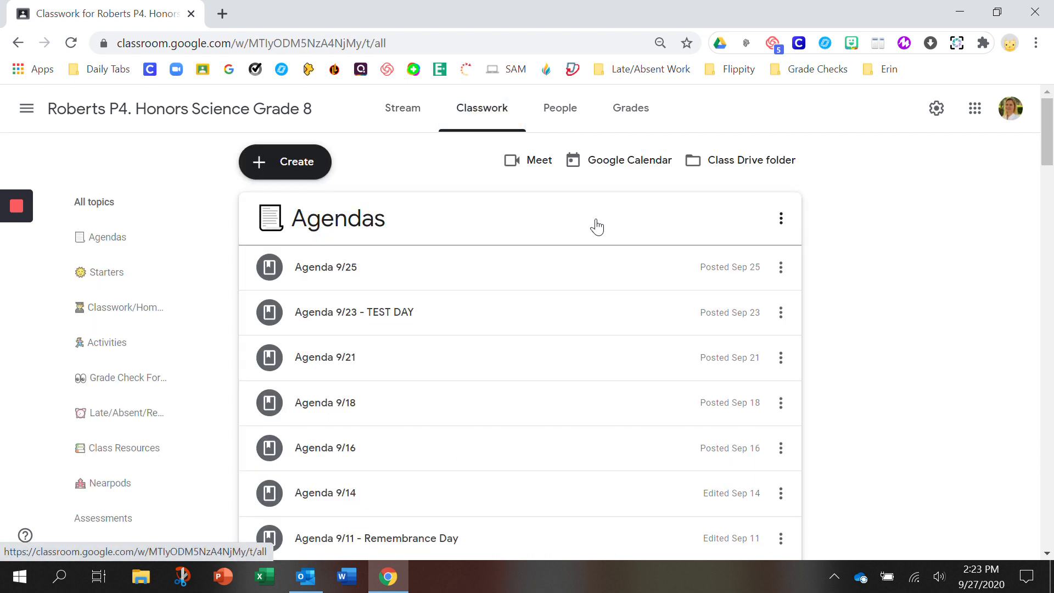
click(610, 267)
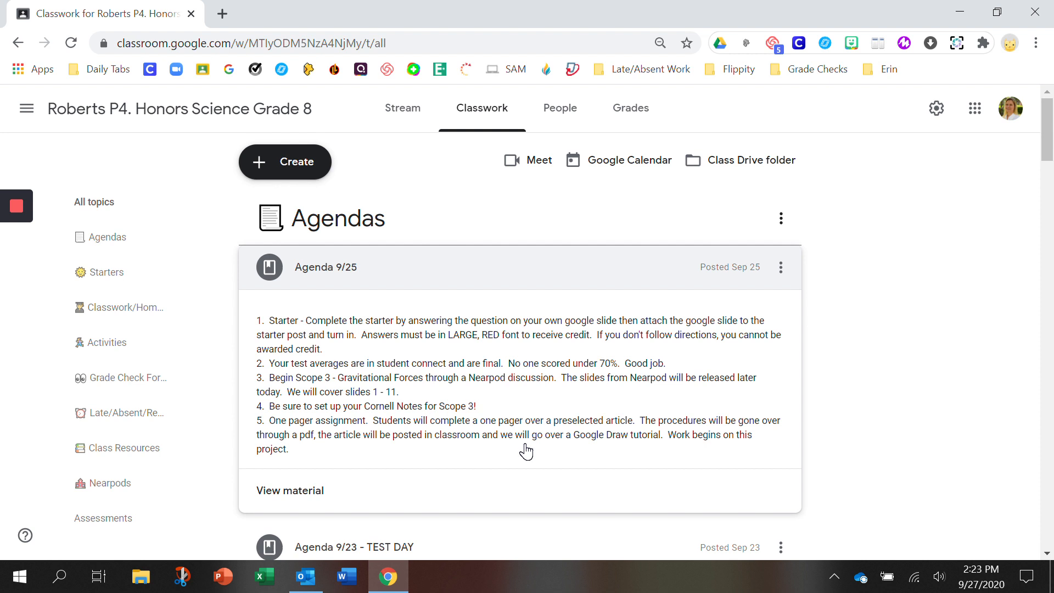
click(530, 277)
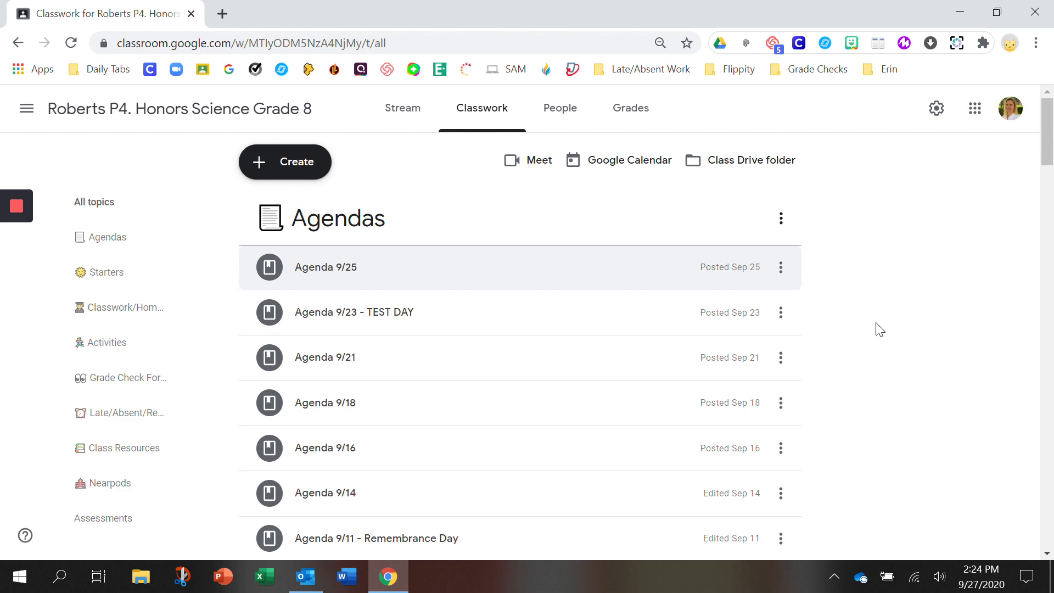
Start renaming the Assessments topic and bring up the emoji picker at the beginning of its name
scroll(872, 335, down, 15)
scroll(857, 353, down, 20)
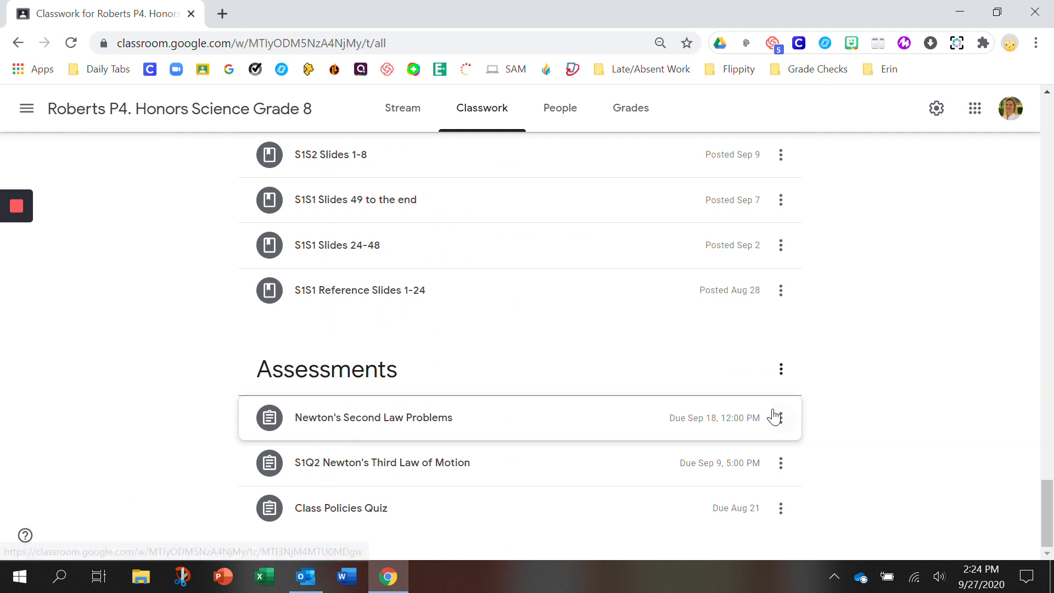
click(783, 375)
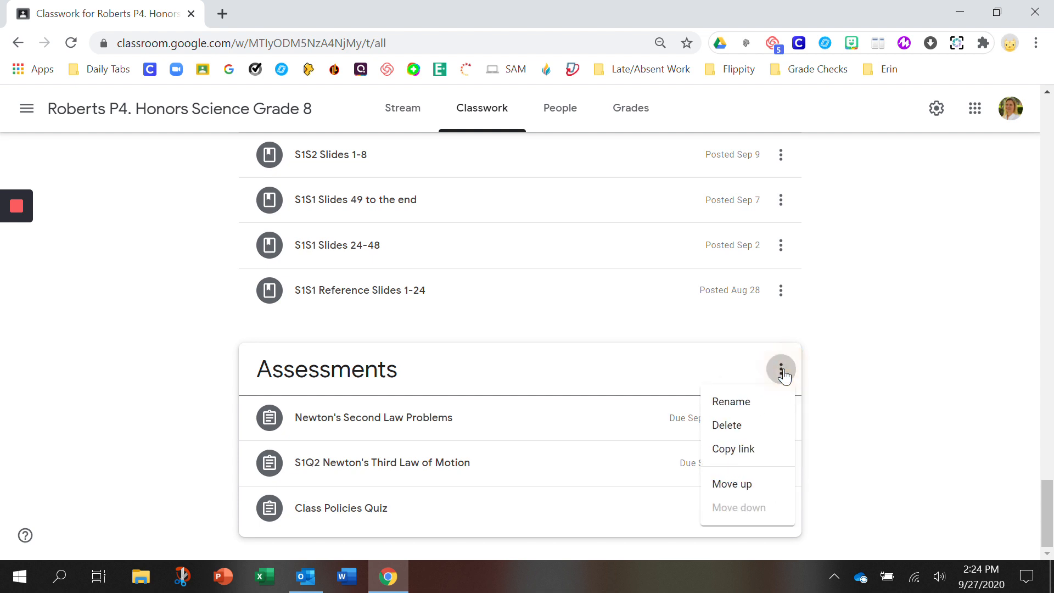
click(737, 405)
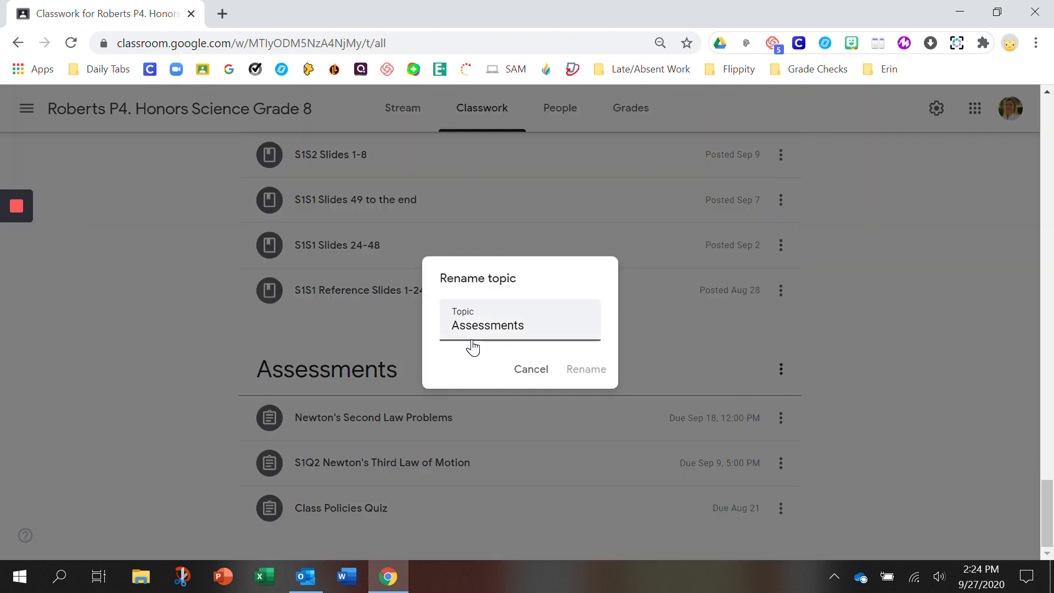
right_click(450, 324)
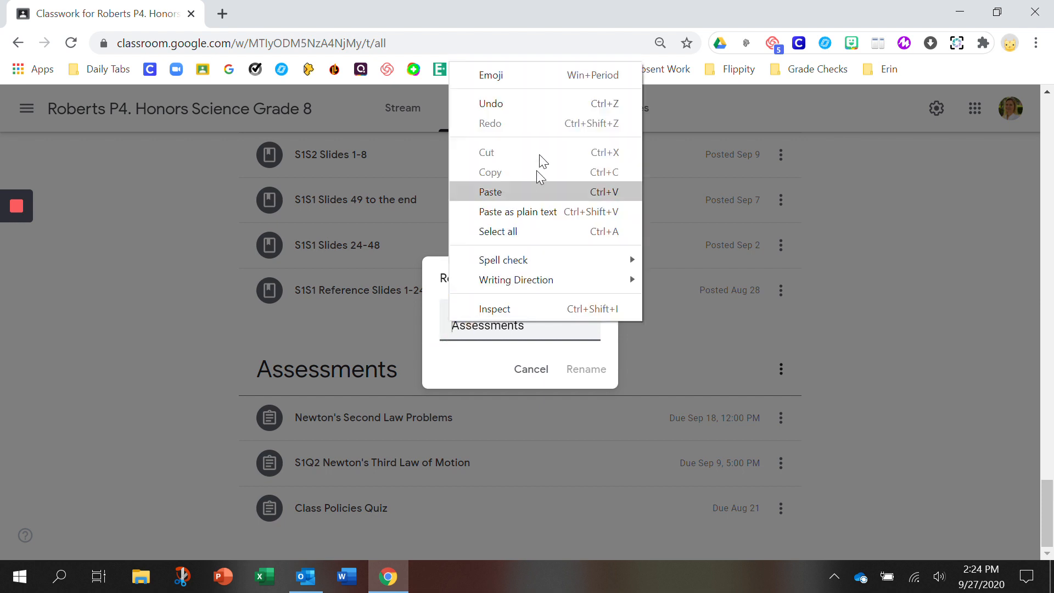
click(521, 80)
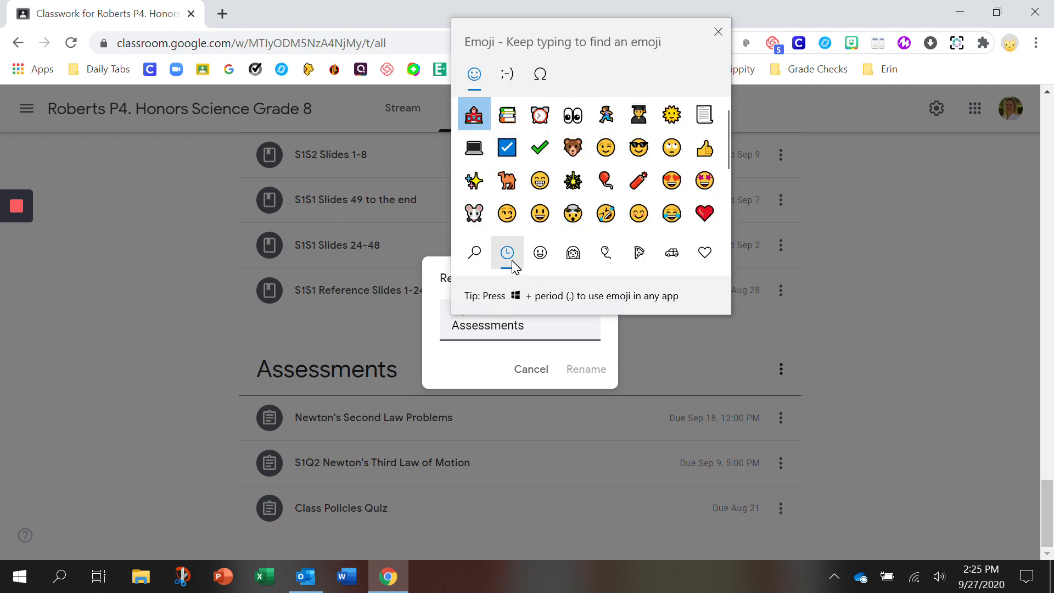
Browse the emoji categories from smileys through symbols, and return to the recently used emojis
click(540, 252)
scroll(574, 190, down, 10)
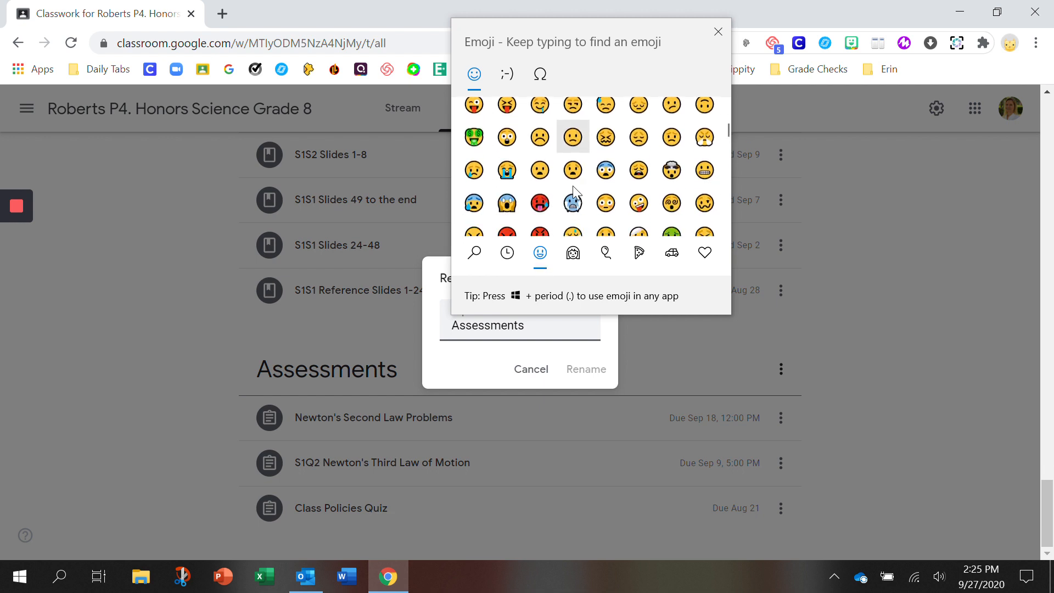
scroll(574, 192, down, 10)
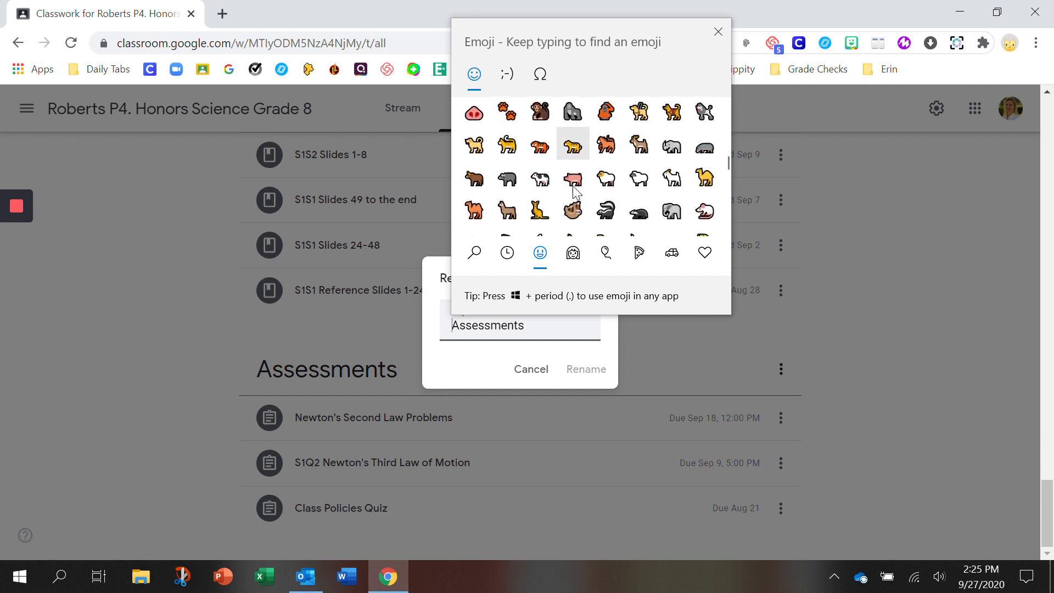
click(573, 254)
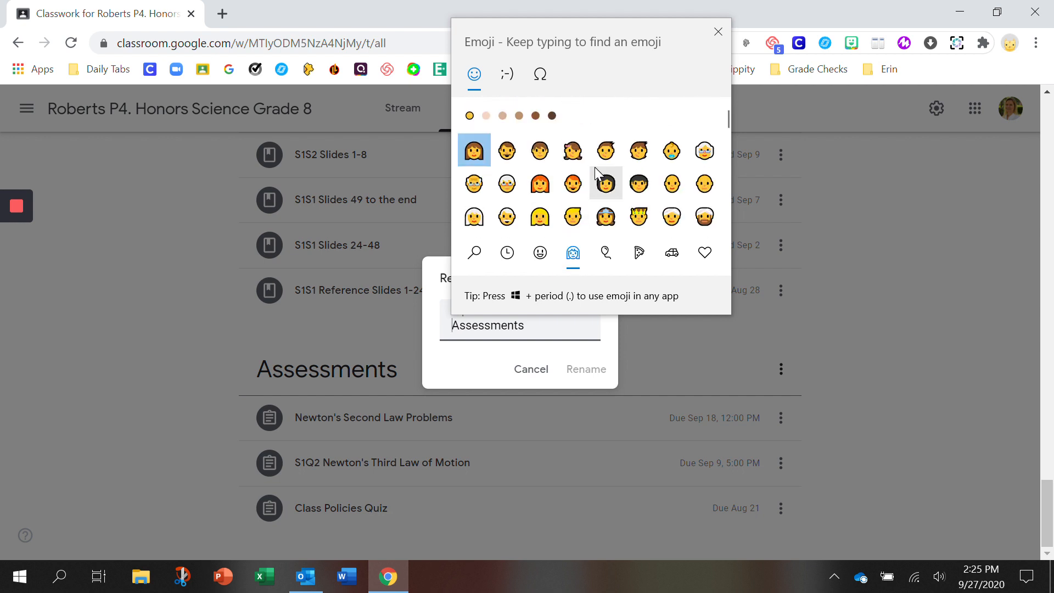
scroll(604, 176, down, 5)
scroll(601, 170, down, 5)
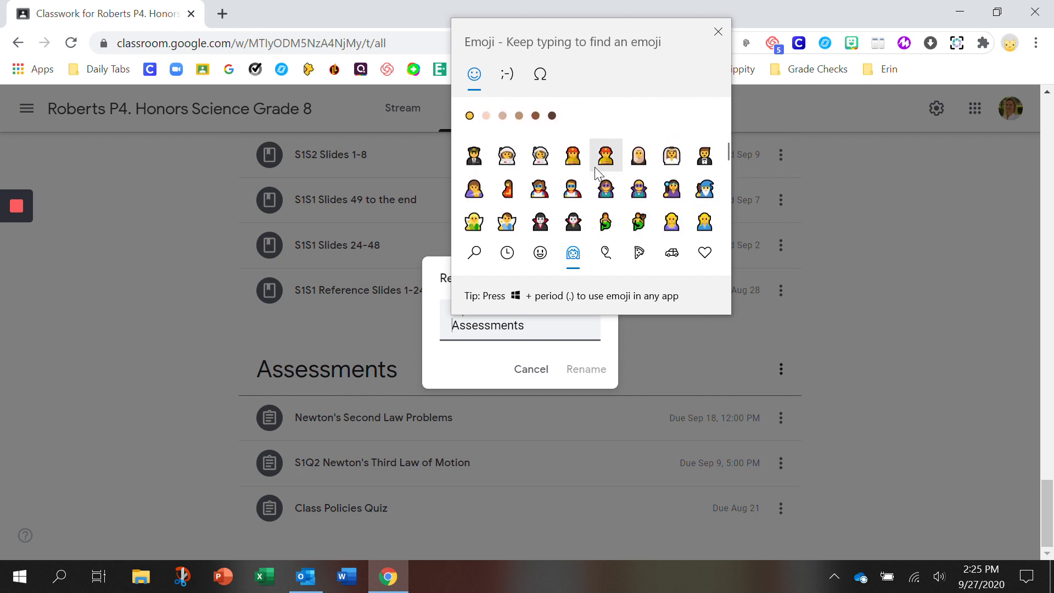
click(620, 253)
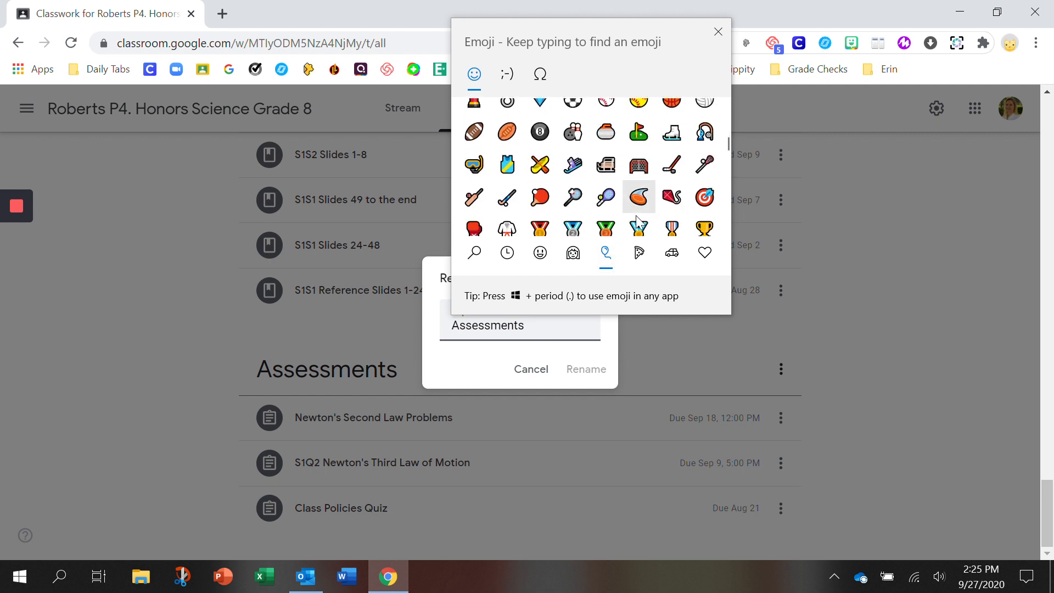
click(638, 252)
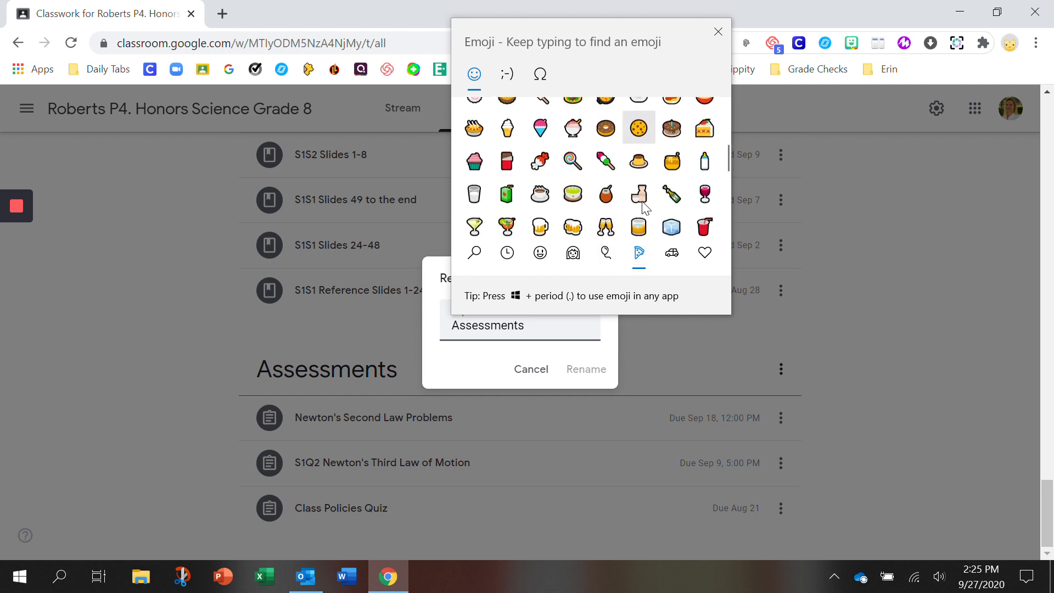
click(672, 253)
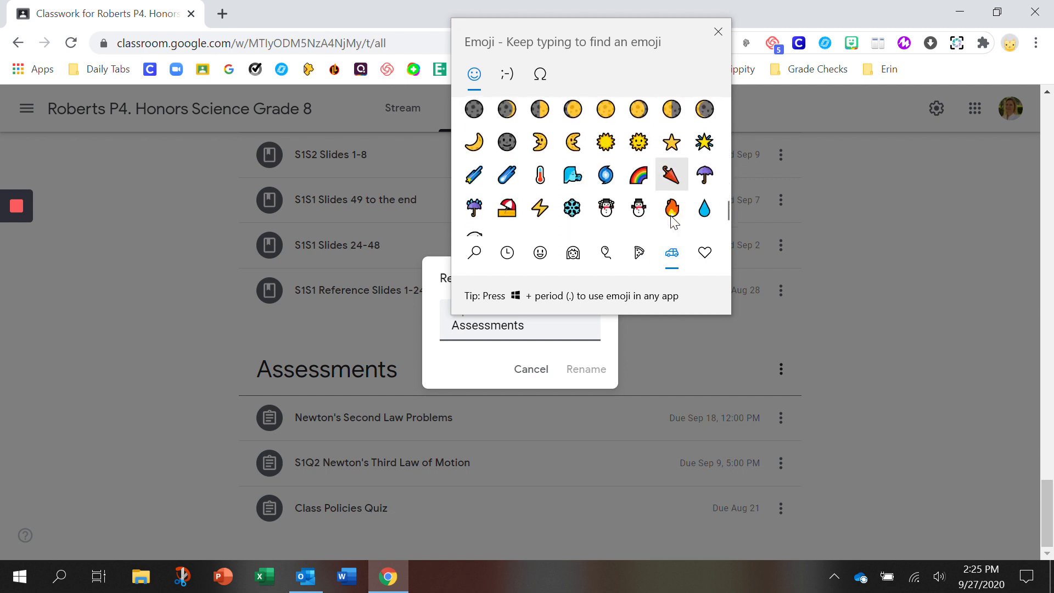
click(704, 252)
scroll(663, 199, down, 5)
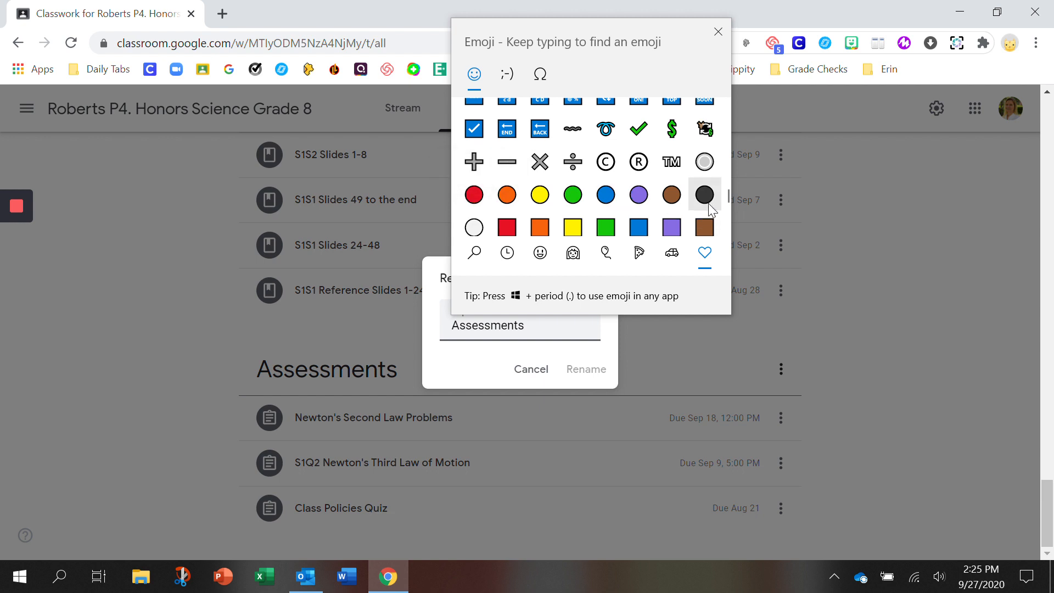
scroll(639, 209, up, 3)
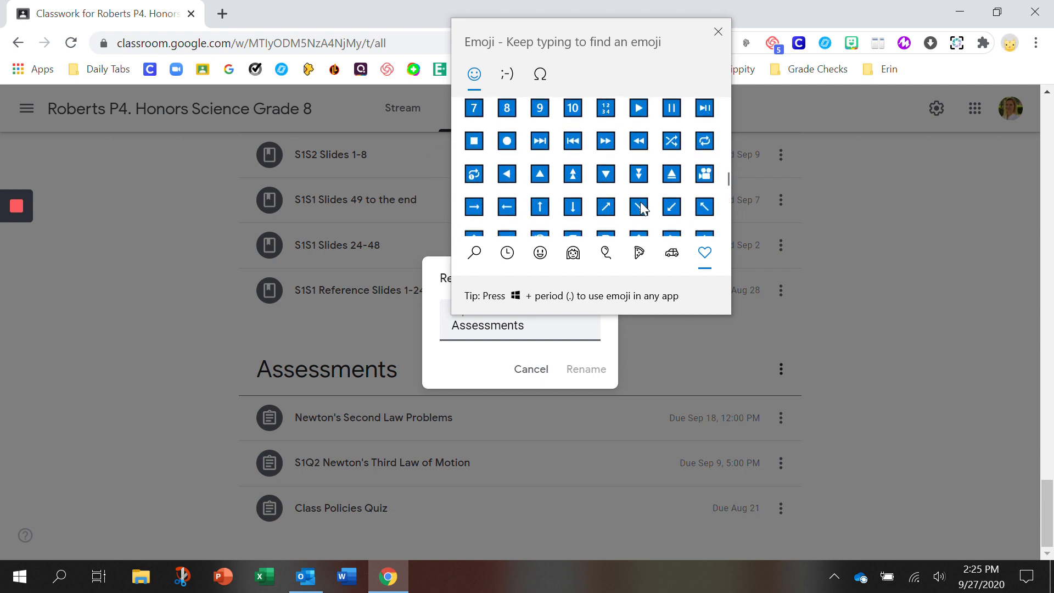
click(513, 258)
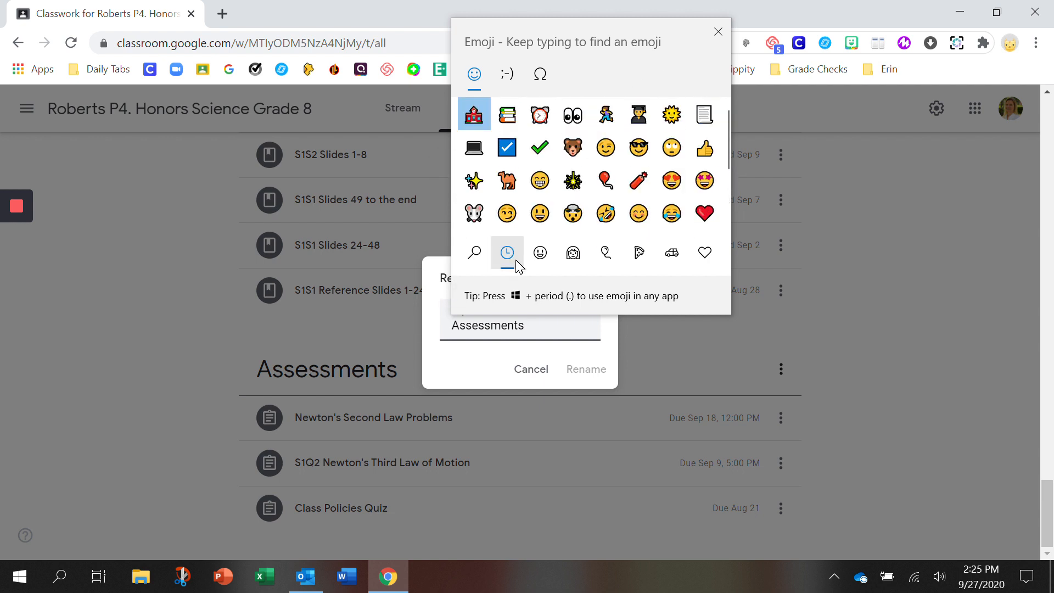
Insert the laptop emoji in front of the topic name Assessments and save the new name
click(478, 155)
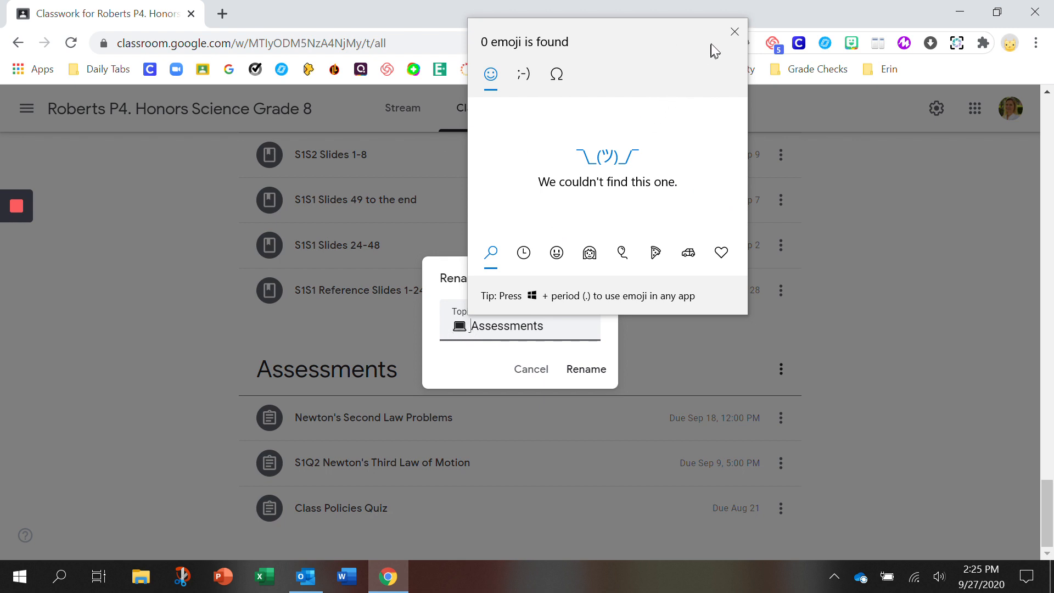
click(735, 31)
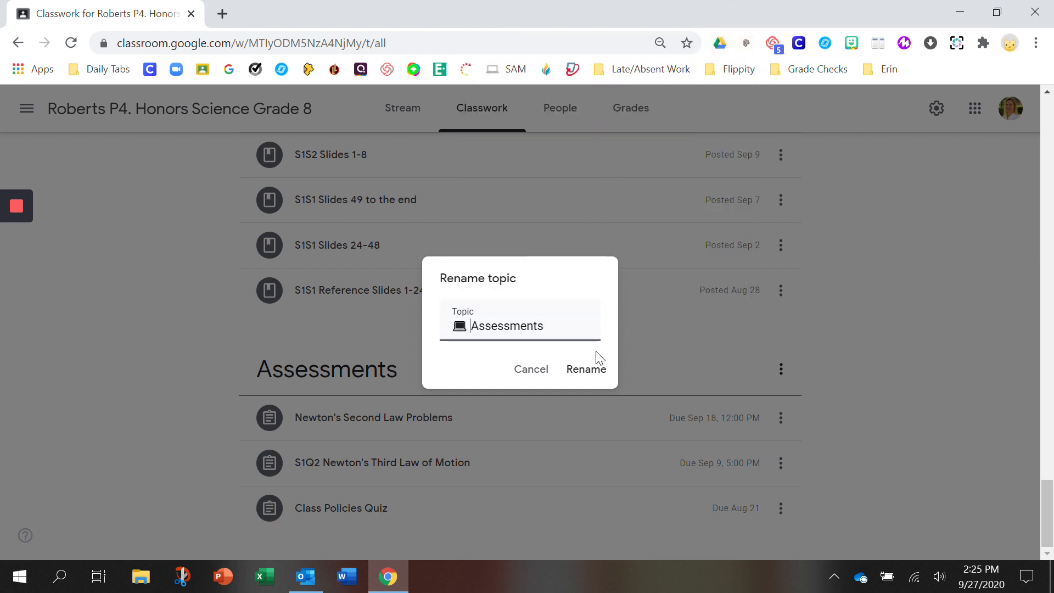
click(594, 369)
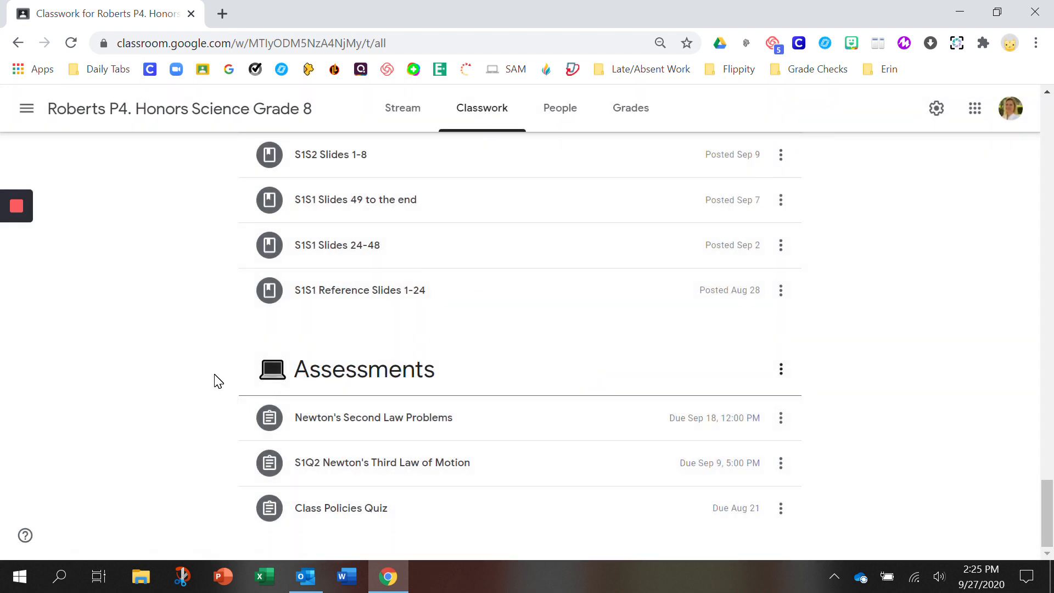
scroll(218, 380, up, 20)
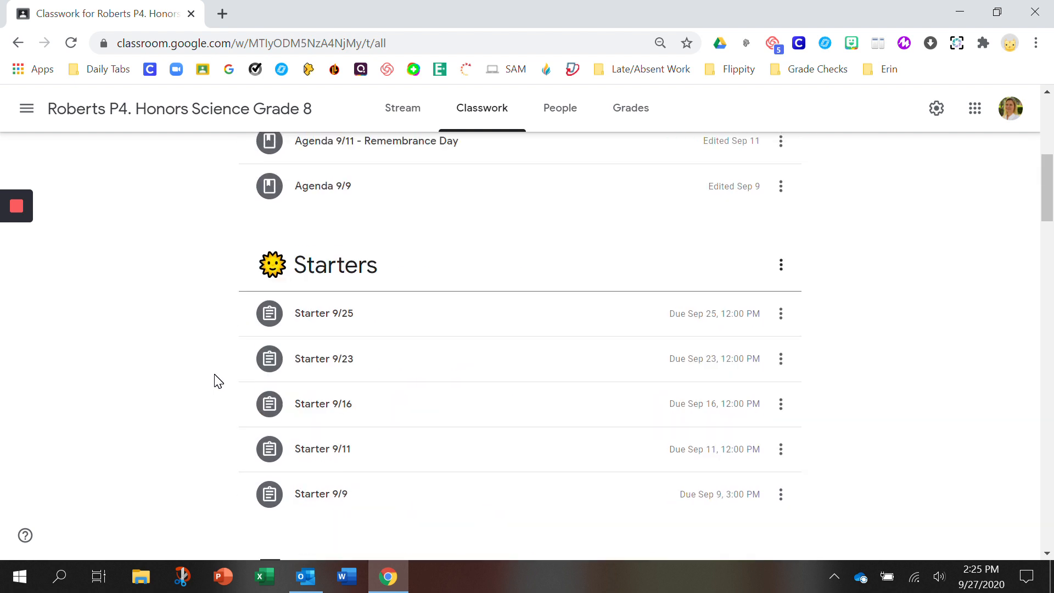
scroll(217, 380, up, 7)
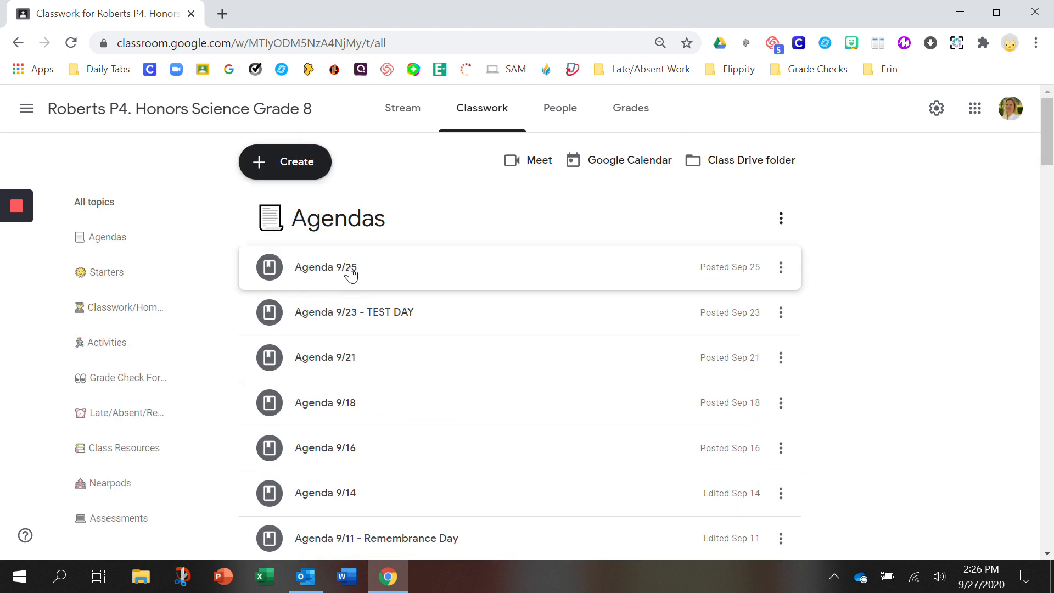